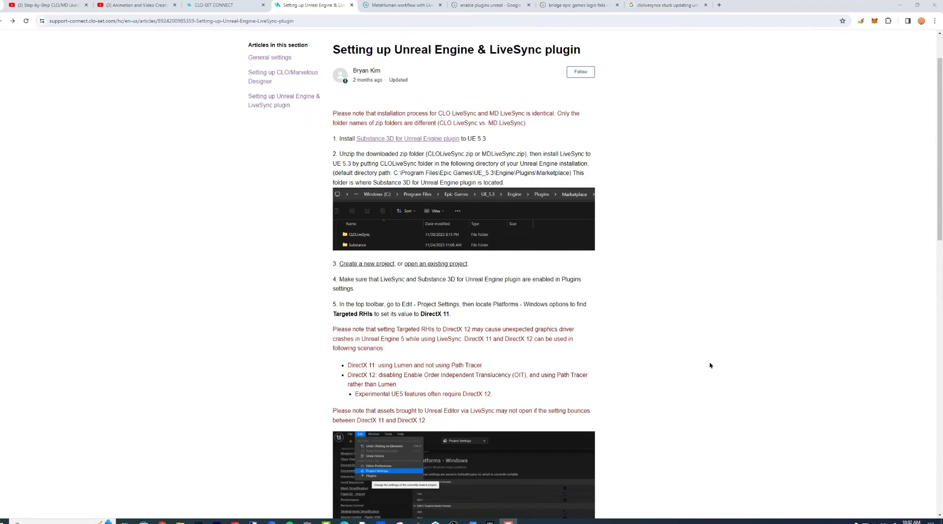
# Open the Setting up CLO/Marvelous Designer article and visit the LiveSync download page.
pyautogui.click(292, 73)
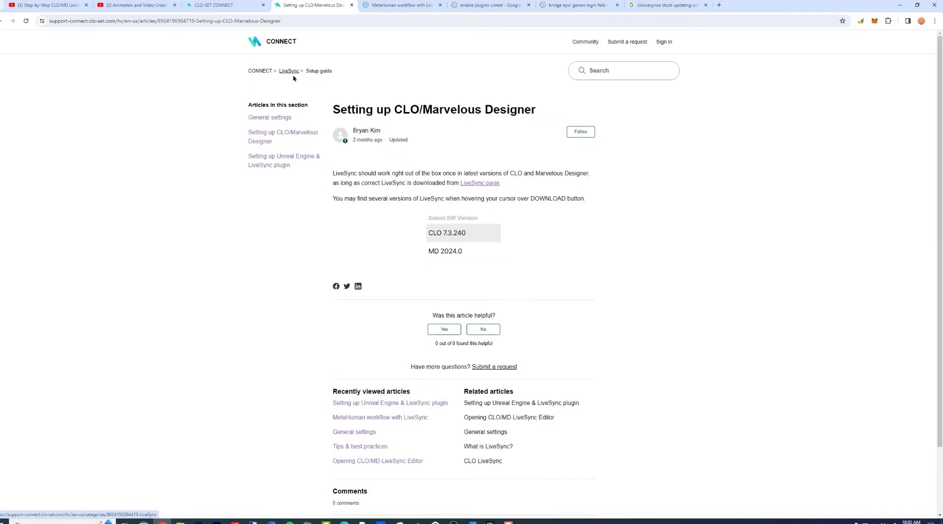
pyautogui.click(480, 184)
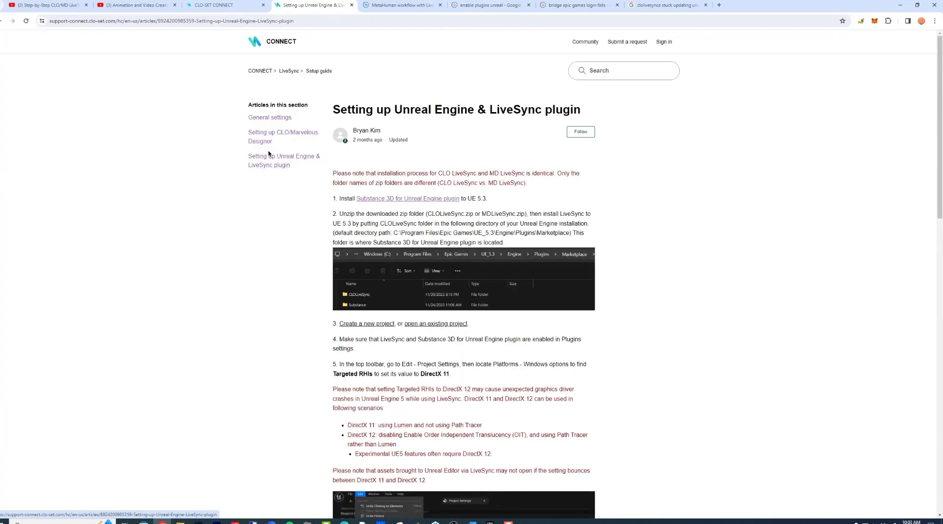
# Highlight the Substance 3D install step, then list the installed plugins for Unreal Engine 5.3.2.
pyautogui.moveTo(330, 199); pyautogui.dragTo(502, 203)
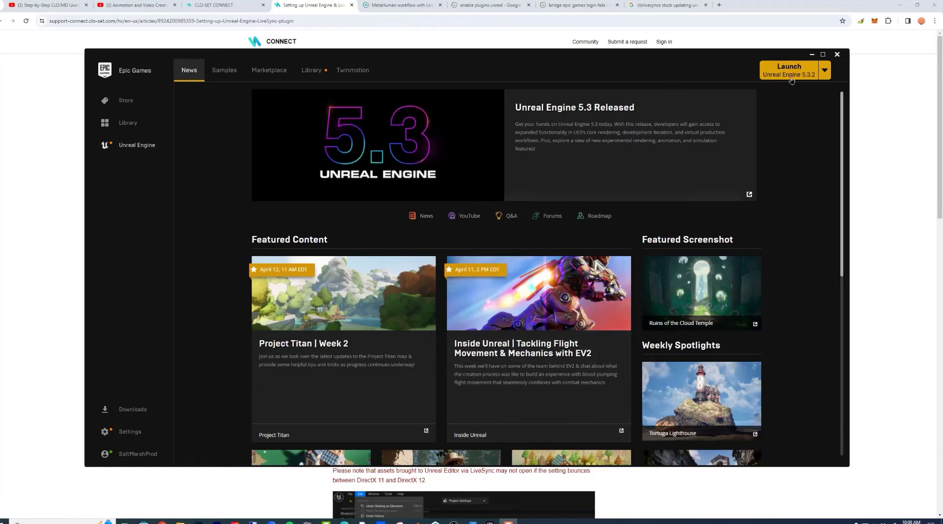
pyautogui.click(825, 71)
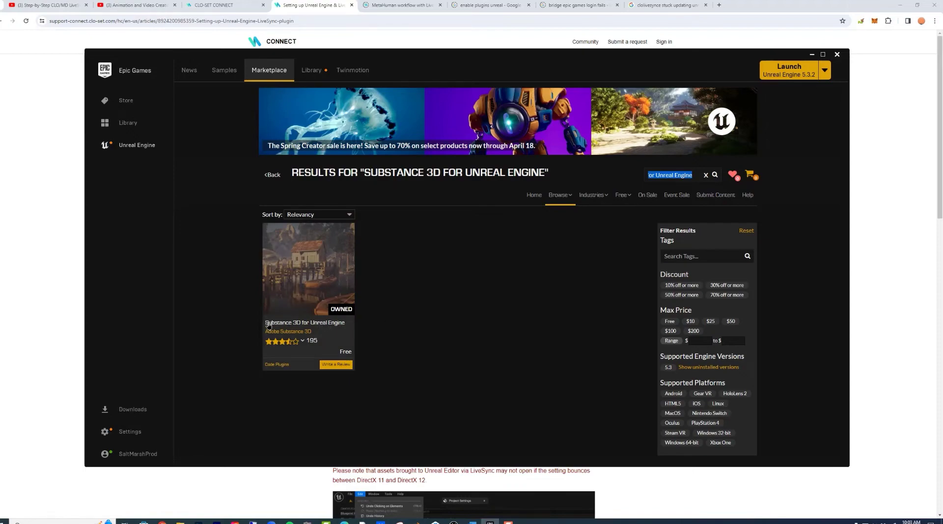
pyautogui.click(325, 364)
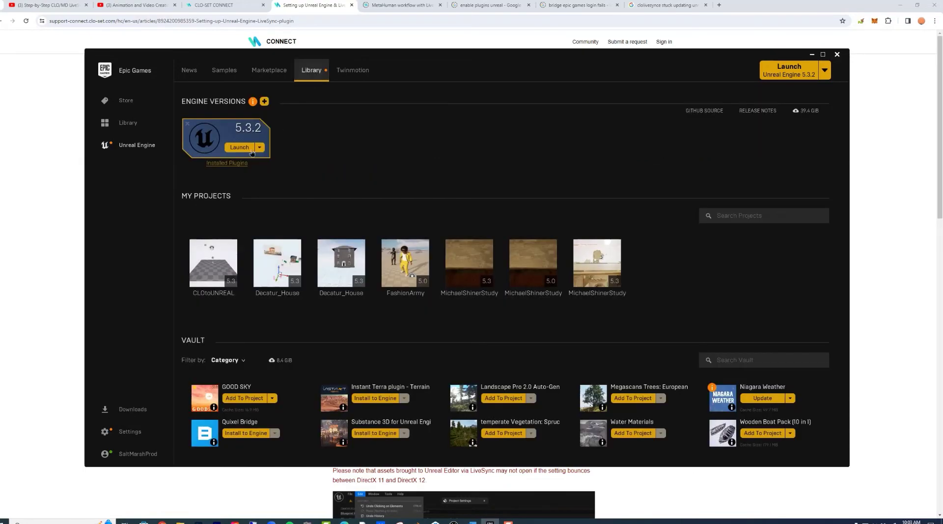
pyautogui.click(228, 163)
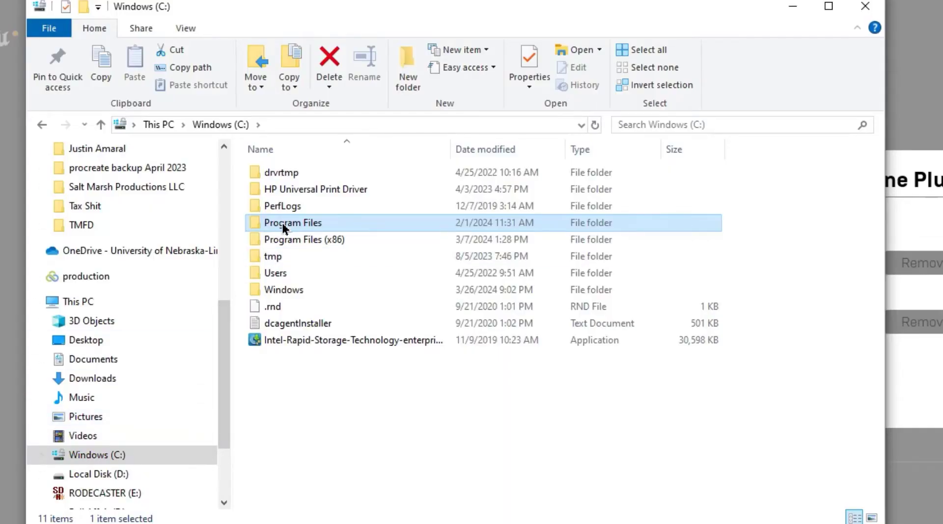
# Browse to C:\Program Files\Epic Games\UE_5.3\Engine\Plugins\Marketplace in File Explorer.
pyautogui.doubleClick(282, 223)
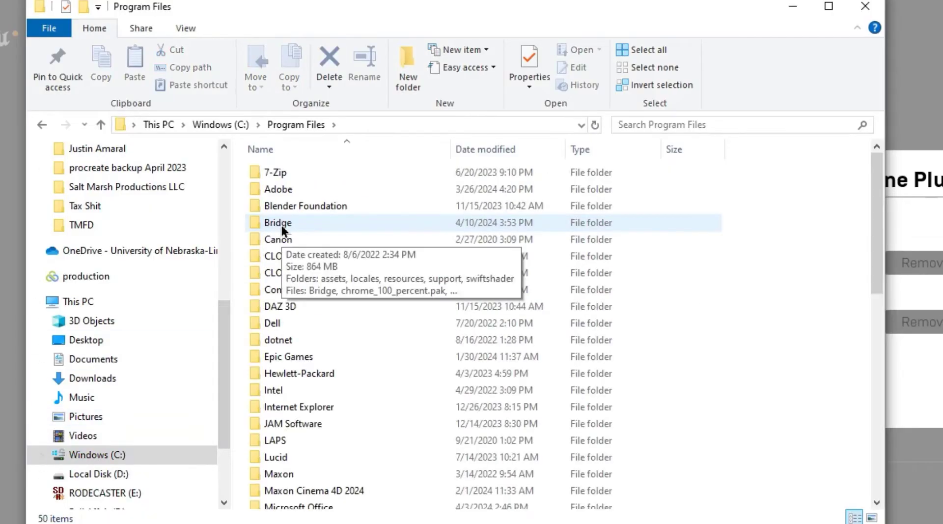
pyautogui.doubleClick(282, 357)
pyautogui.doubleClick(284, 175)
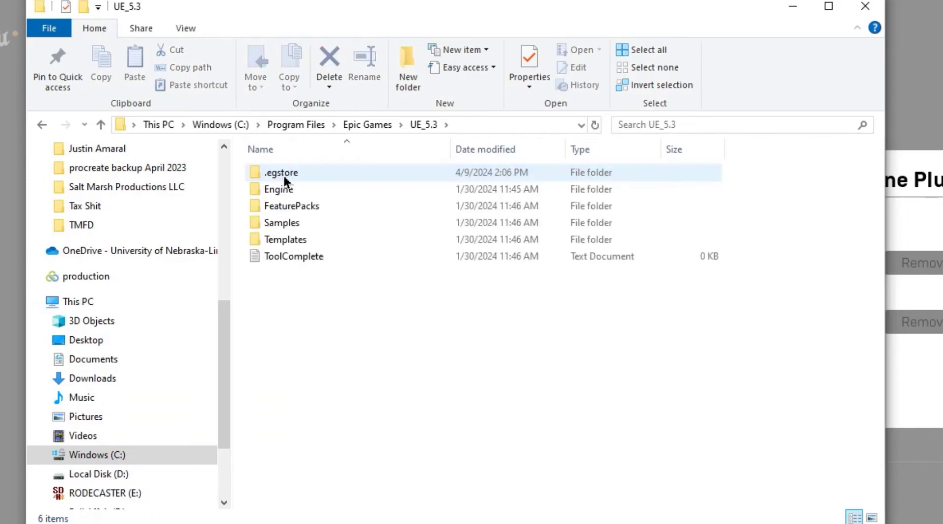
pyautogui.doubleClick(282, 188)
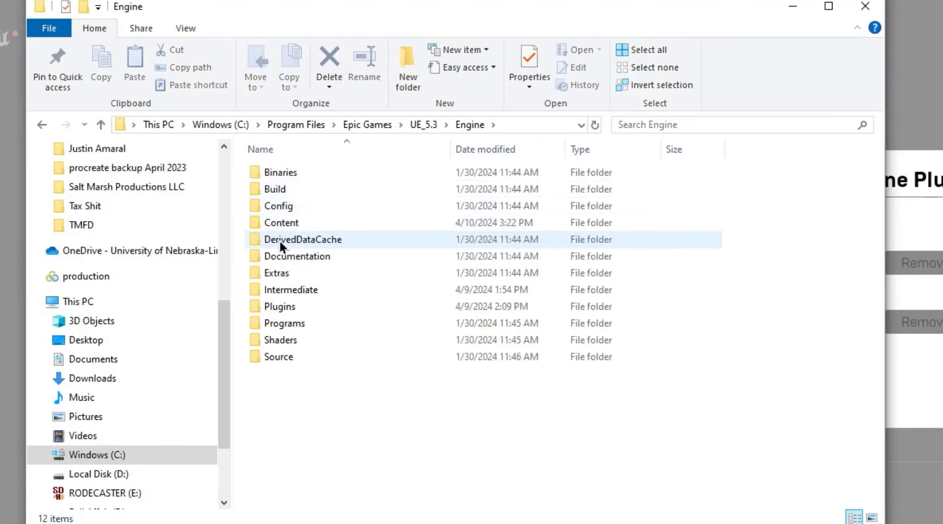
pyautogui.doubleClick(279, 309)
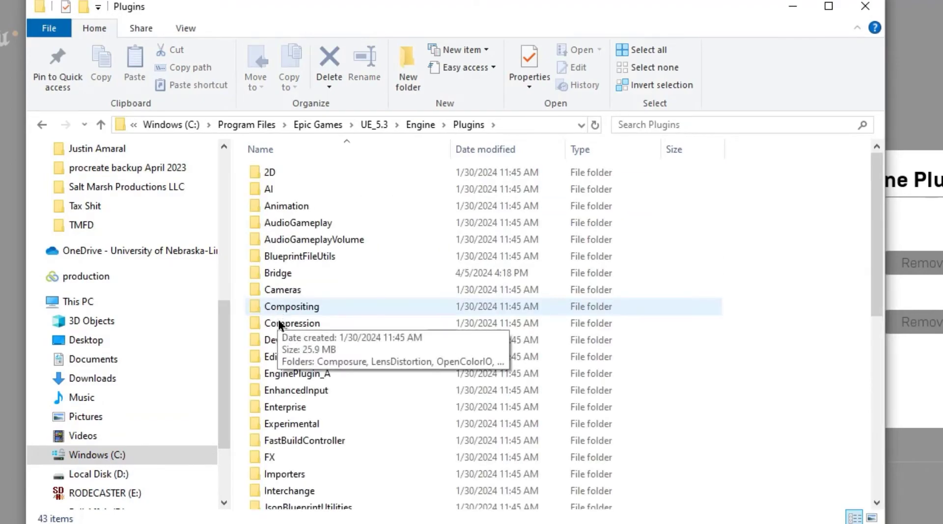
pyautogui.scroll(-6, 280, 344)
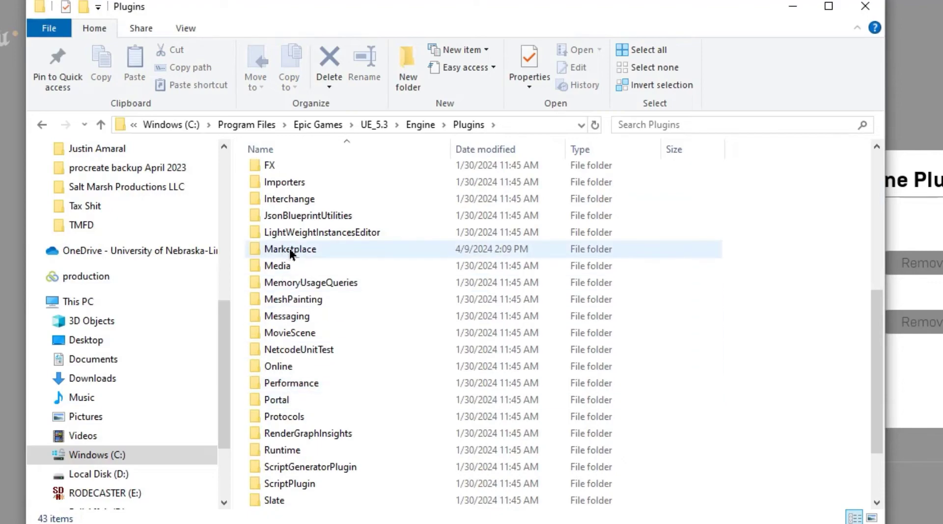
pyautogui.doubleClick(291, 249)
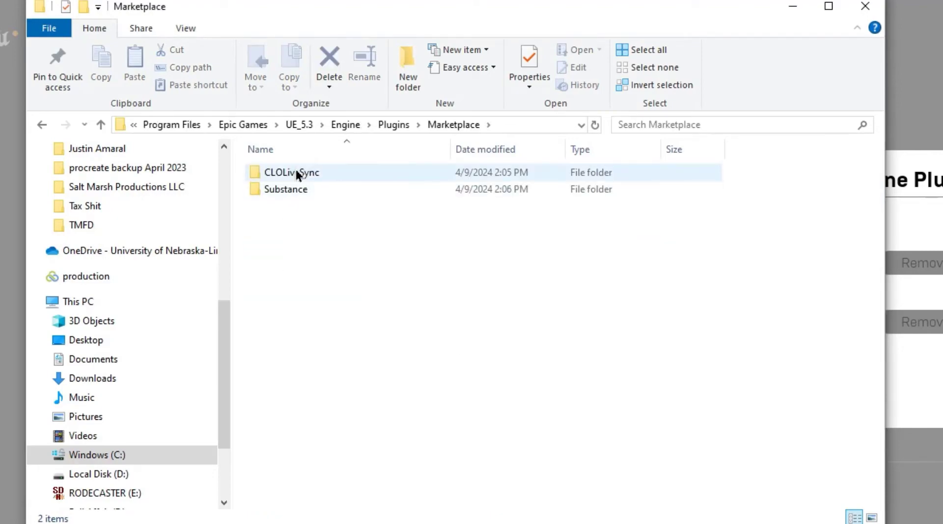
# Move the unzipped CLOLiveSync_1_0_0 folder from Downloads into the Marketplace folder.
pyautogui.moveTo(390, 14); pyautogui.dragTo(942, 15)
pyautogui.click(466, 23)
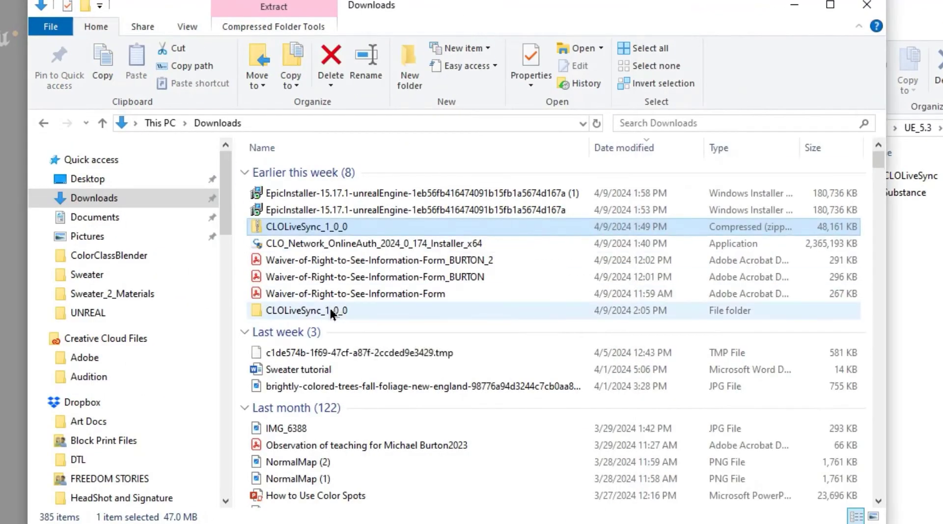
pyautogui.moveTo(369, 310); pyautogui.dragTo(936, 245)
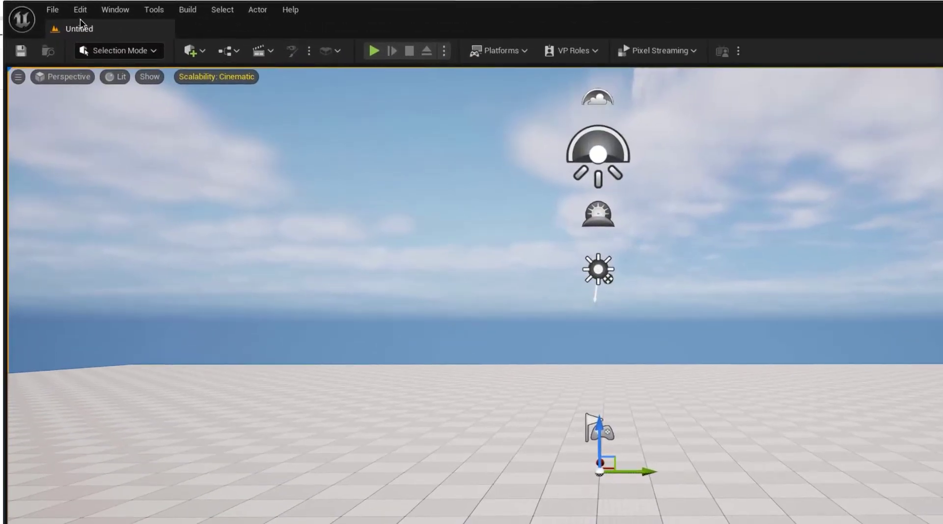
# Search the Plugins list for 'clo' and 'substance' to confirm LiveSync and Substance in UE5 are enabled.
pyautogui.click(80, 10)
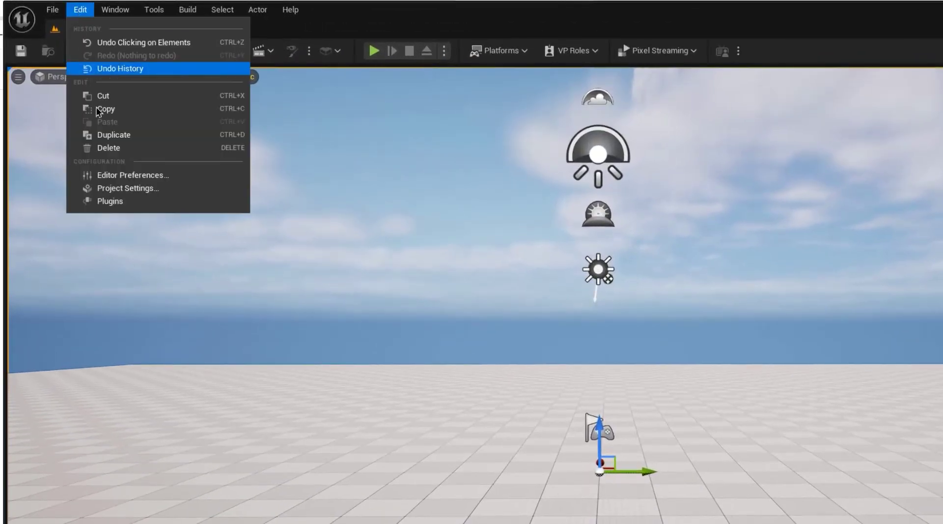
pyautogui.click(101, 201)
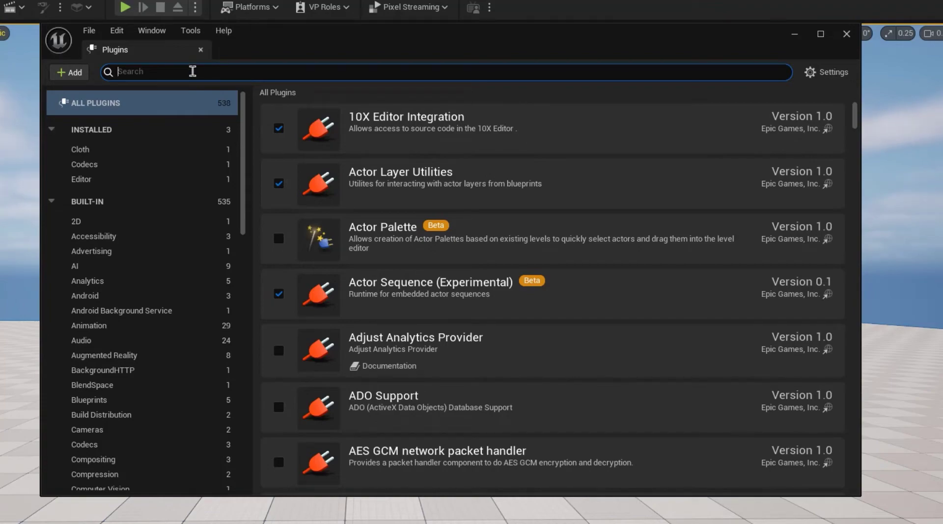
pyautogui.write('clo')
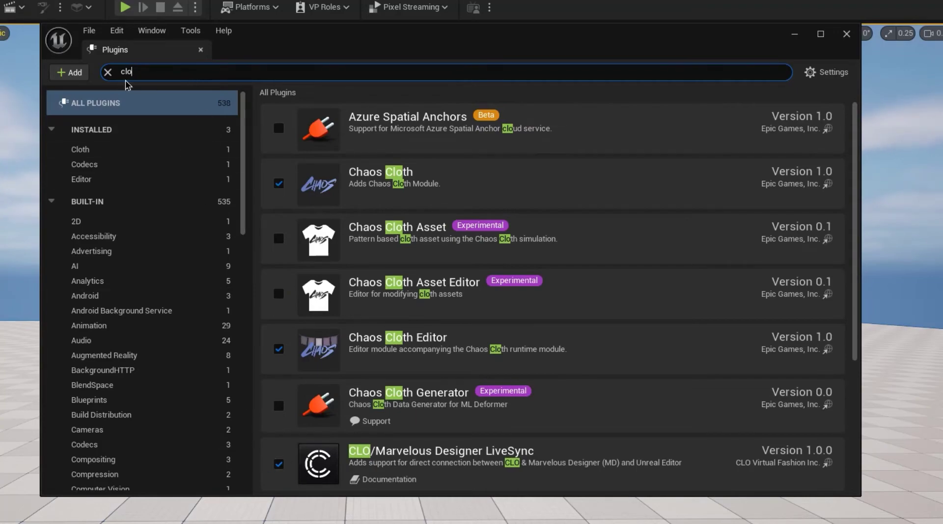
pyautogui.click(107, 72)
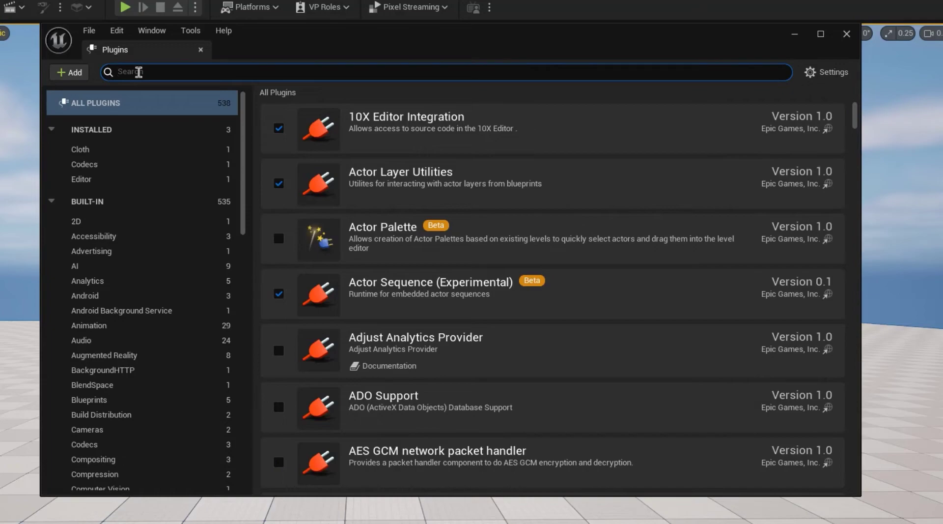
pyautogui.write('substance')
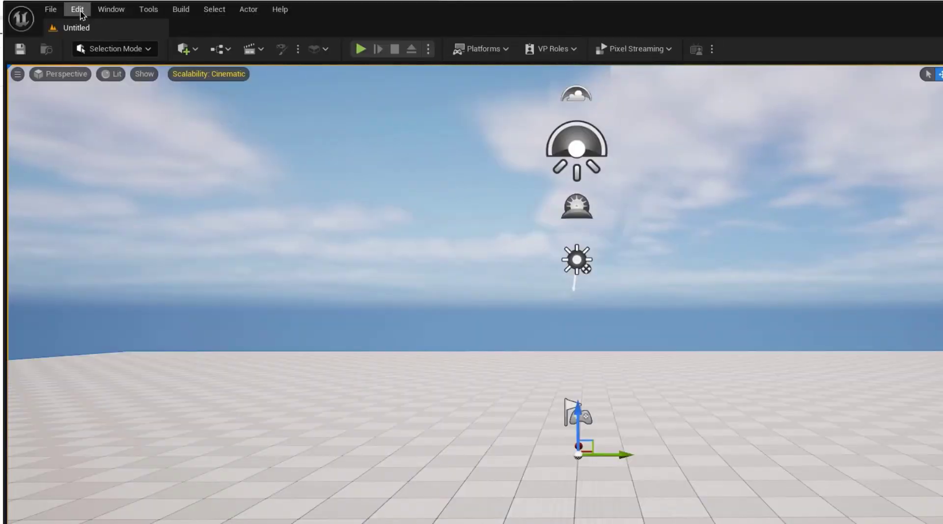
pyautogui.click(77, 10)
# In Project Settings > Windows, keep Default RHI at DirectX 11 and enable order independent transparency.
pyautogui.click(122, 183)
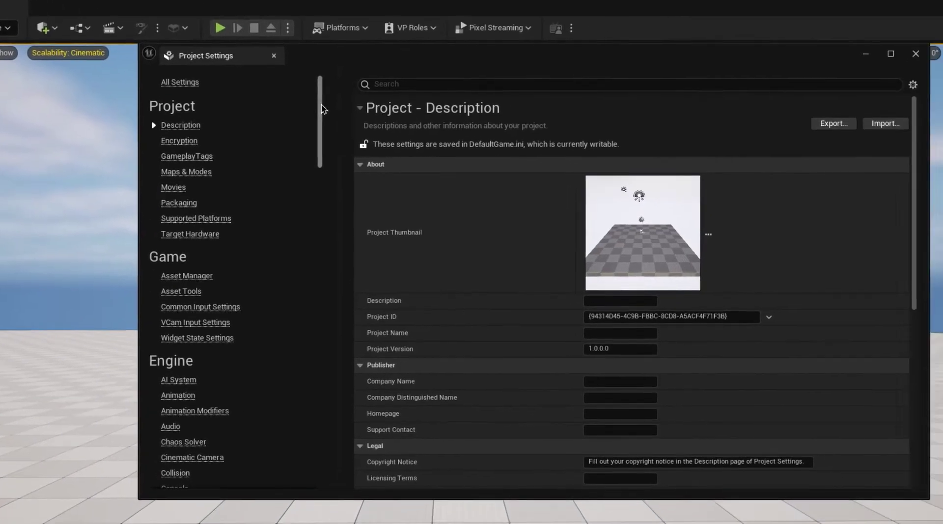
pyautogui.moveTo(322, 109); pyautogui.dragTo(328, 315)
pyautogui.click(68, 241)
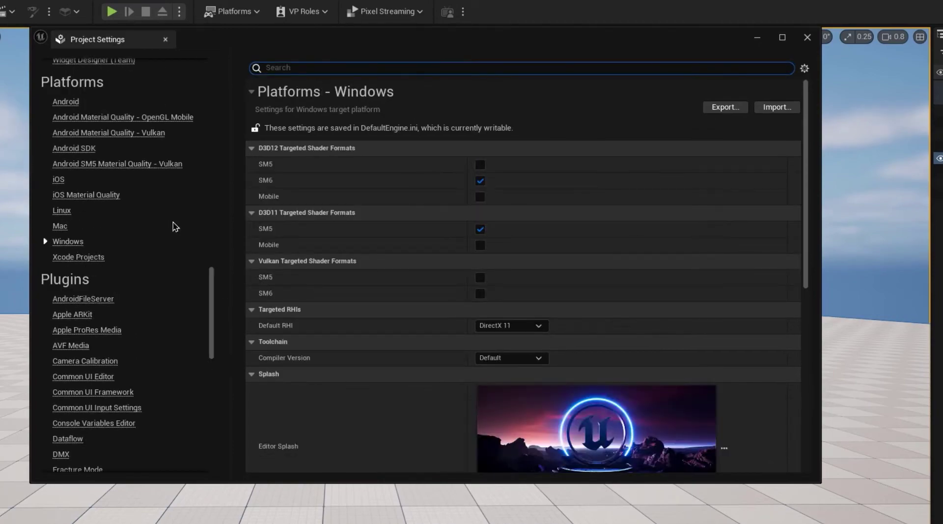
pyautogui.click(537, 326)
pyautogui.click(310, 68)
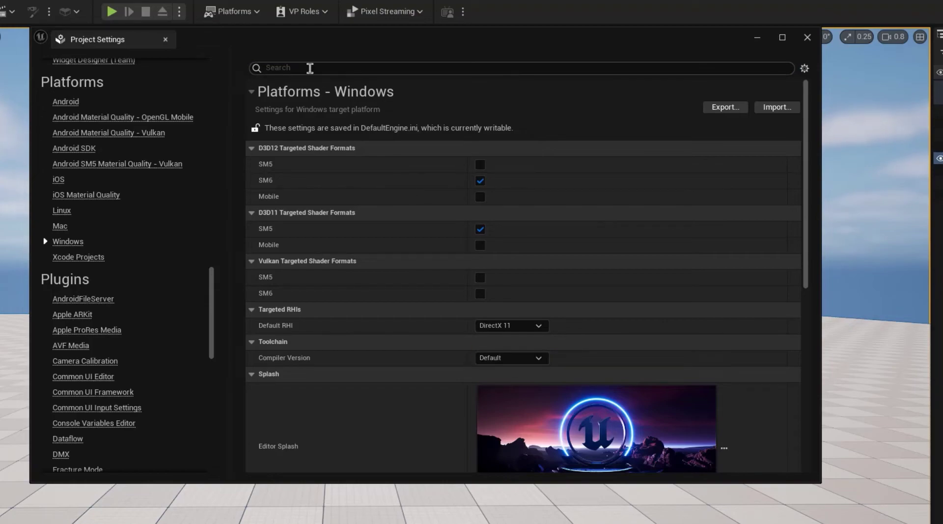
pyautogui.write('transpa')
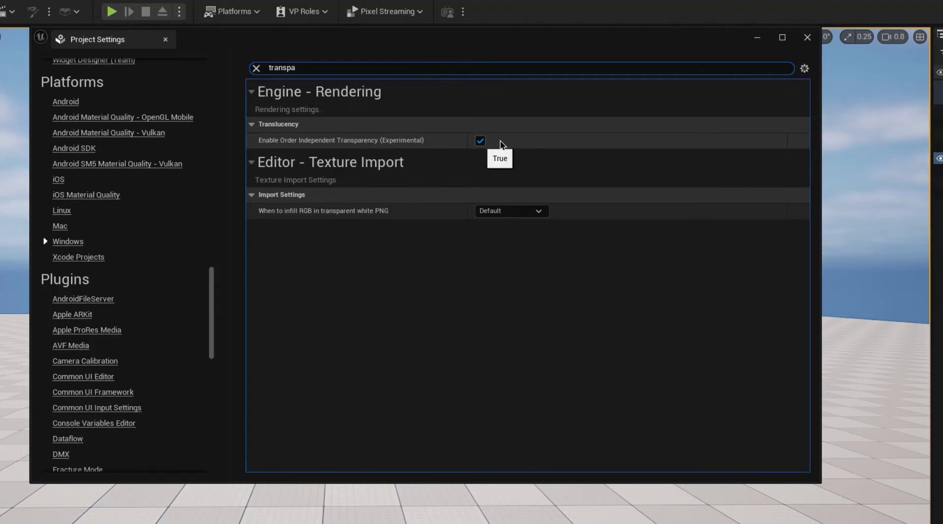
# Close Project Settings and open the CLO/MD LiveSync Editor from the Window menu.
pyautogui.click(808, 38)
pyautogui.click(20, 9)
pyautogui.click(160, 308)
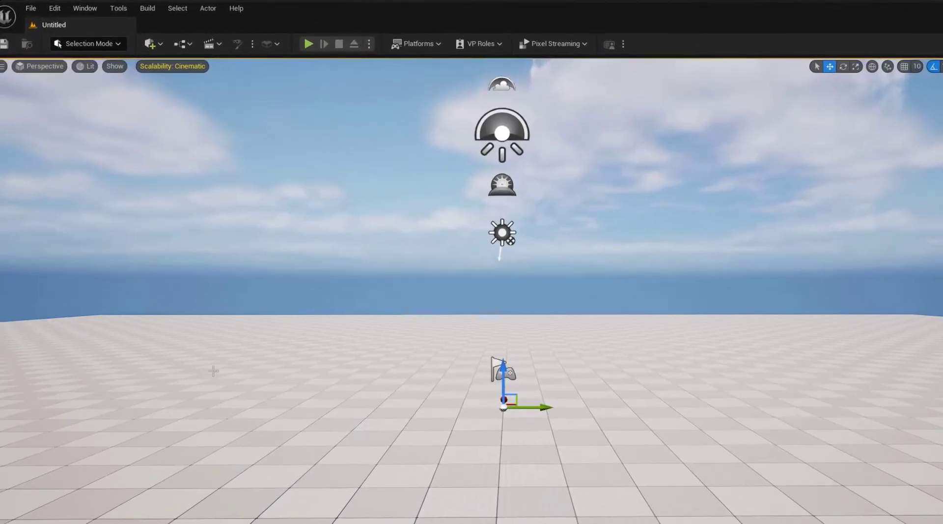
pyautogui.click(85, 8)
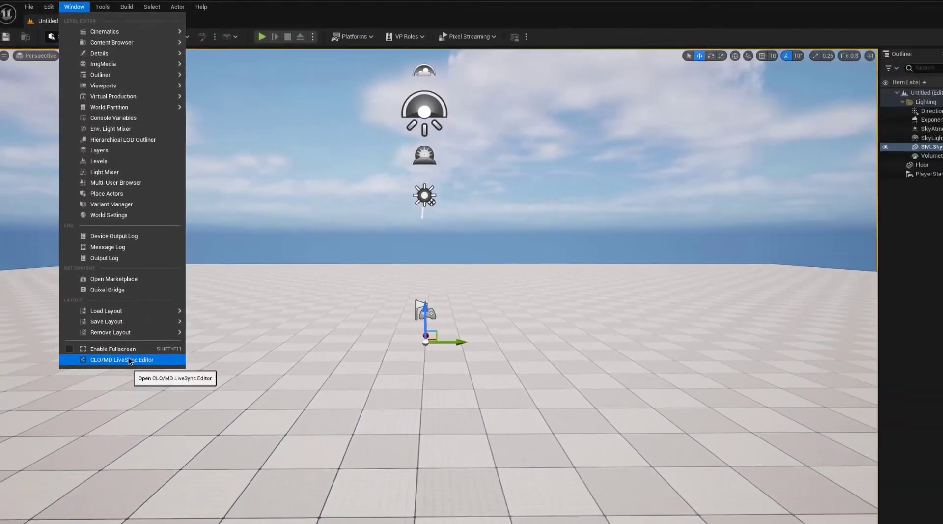
pyautogui.click(148, 435)
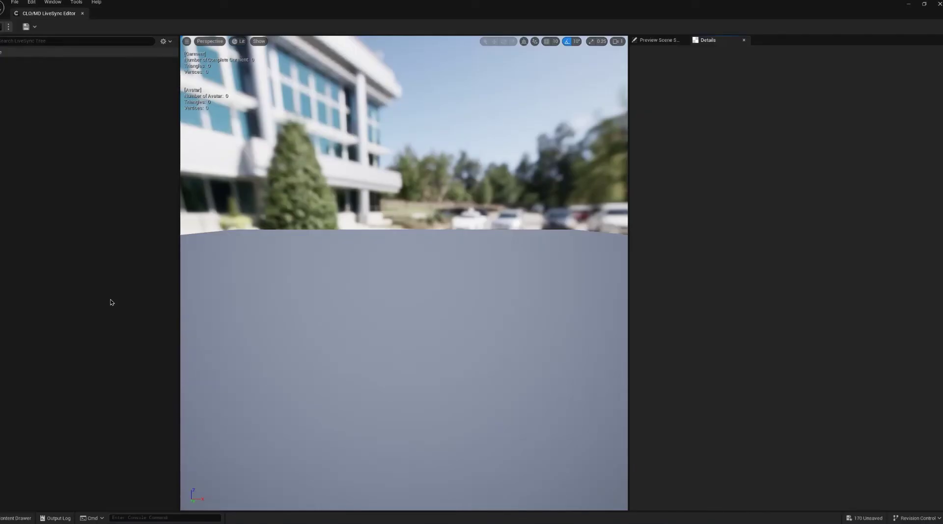
# In CLO3D, play the MV2_04_Slow_View motion to frame 931, then return to Simulation mode.
pyautogui.hotkey('alt', 'Tab')
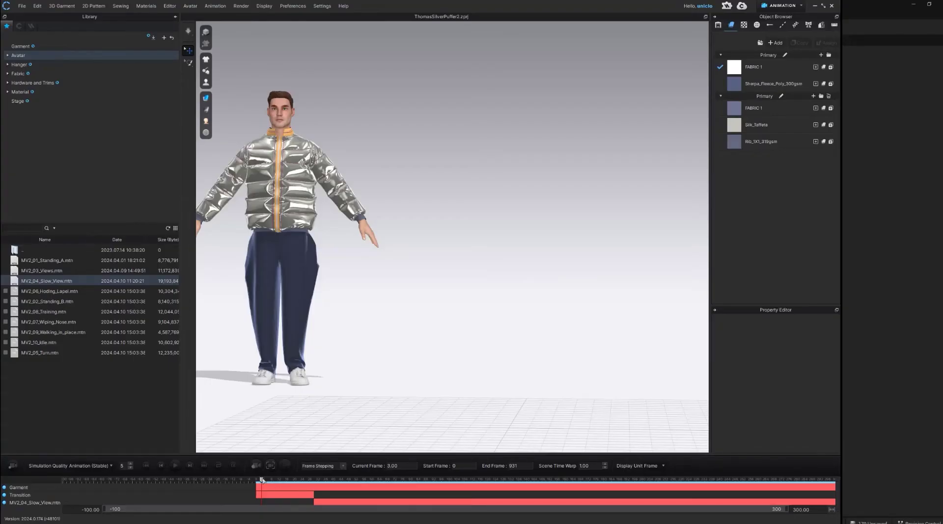
pyautogui.click(176, 466)
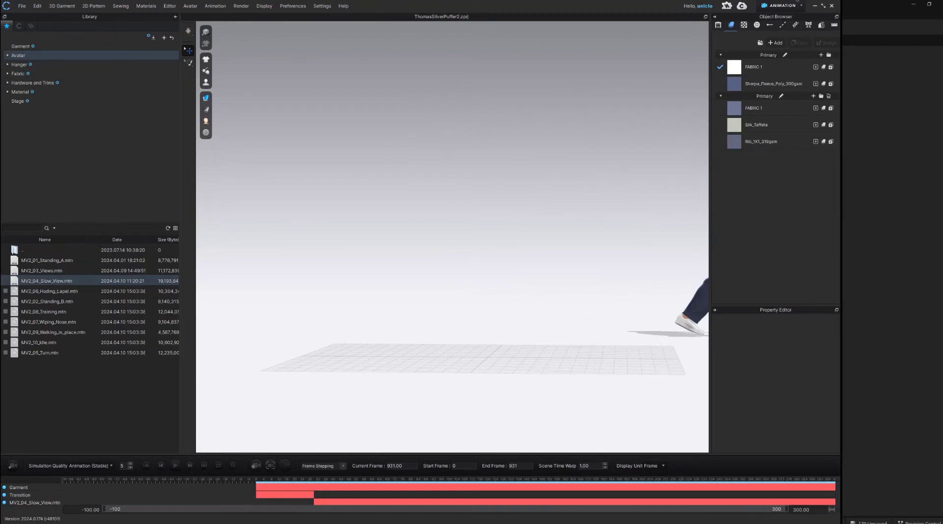
pyautogui.click(800, 9)
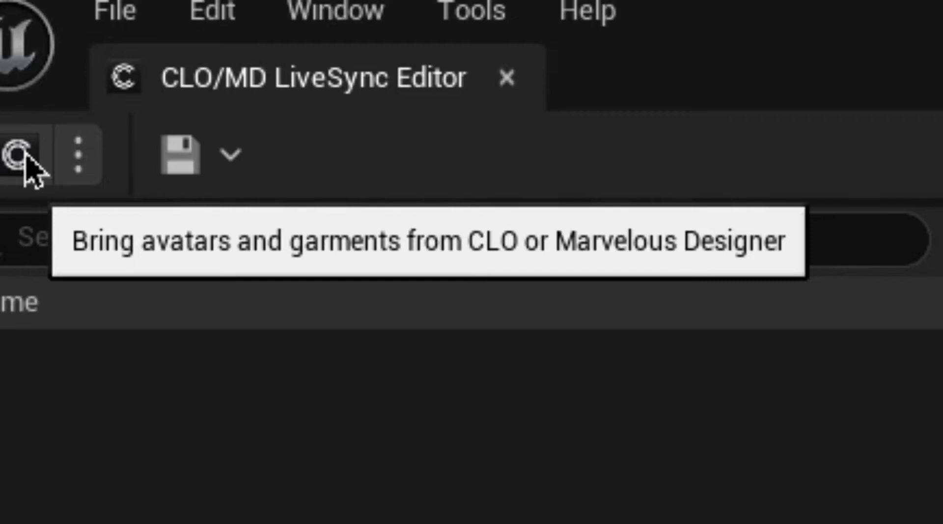
# Sync the puffer garment (171,478 triangles) and avatar from CLO into the LiveSync Editor.
pyautogui.click(24, 165)
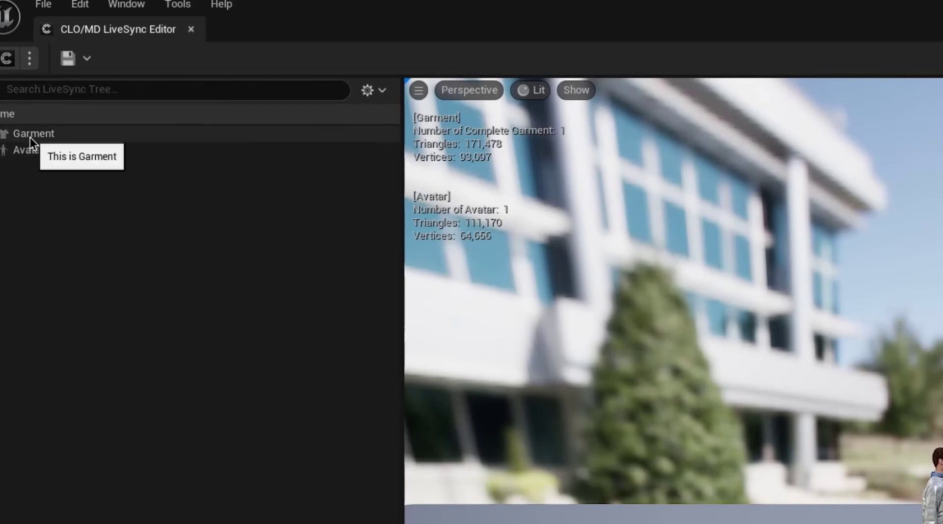
# Save the garment animation as a new Geometry Cache asset.
pyautogui.click(14, 61)
pyautogui.click(85, 59)
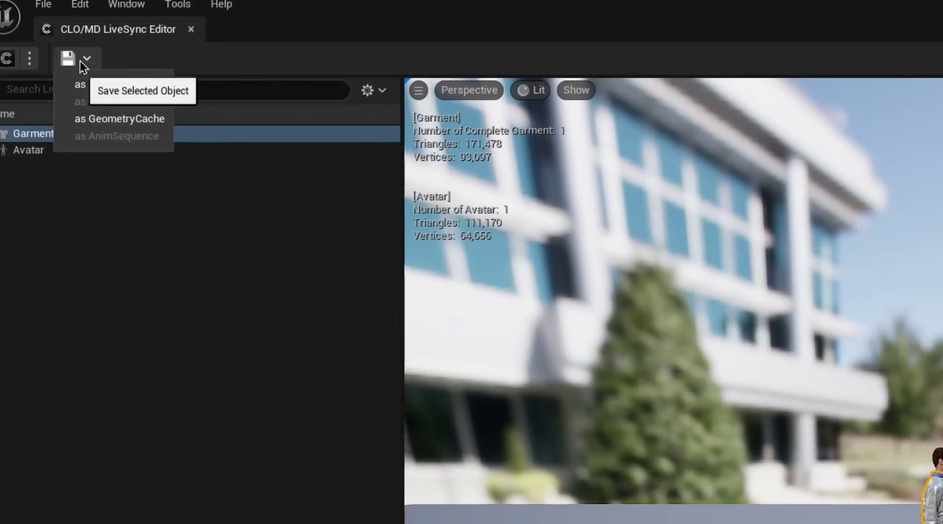
pyautogui.click(121, 119)
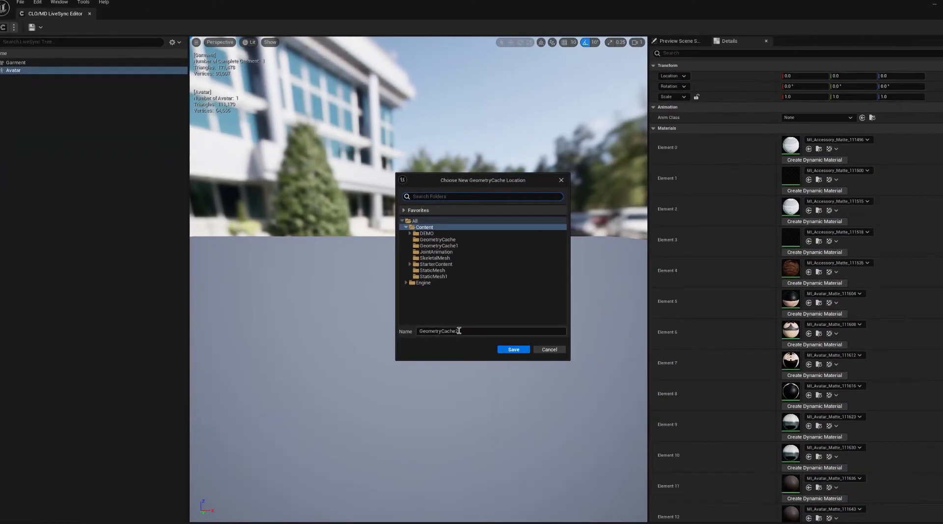
pyautogui.click(455, 331)
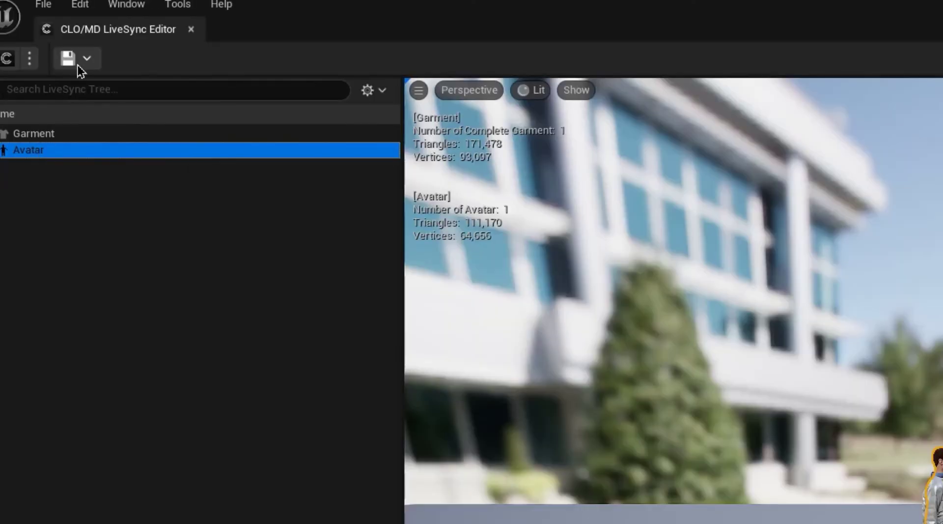
# Save the avatar as a skeletal mesh into the DEMO folder.
pyautogui.click(81, 61)
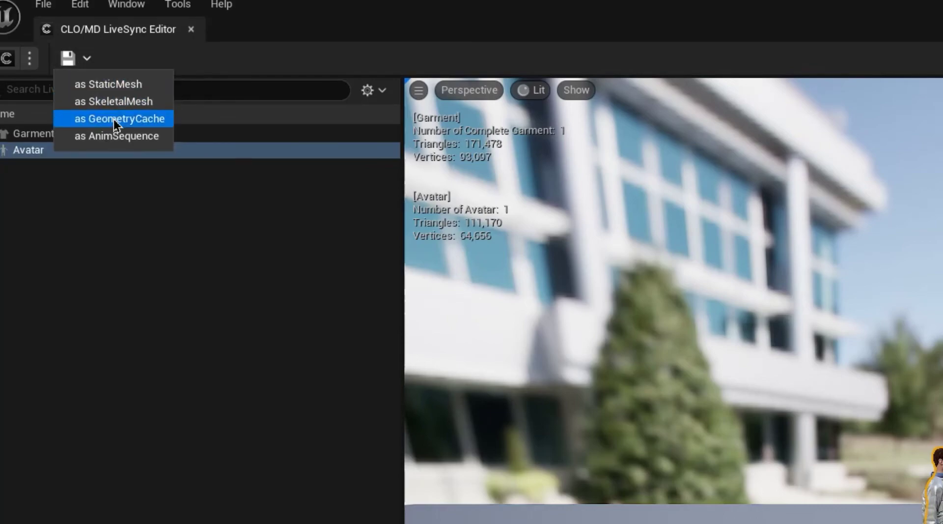
pyautogui.click(46, 147)
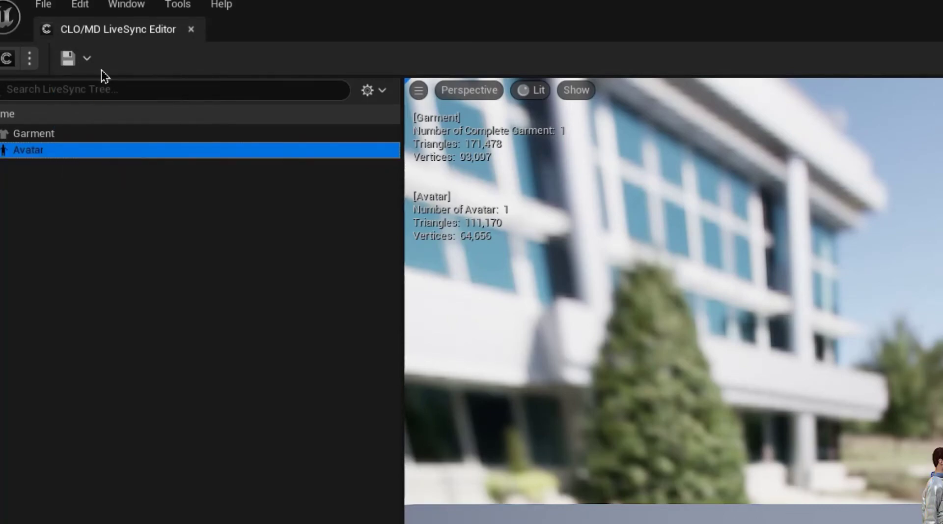
pyautogui.click(87, 59)
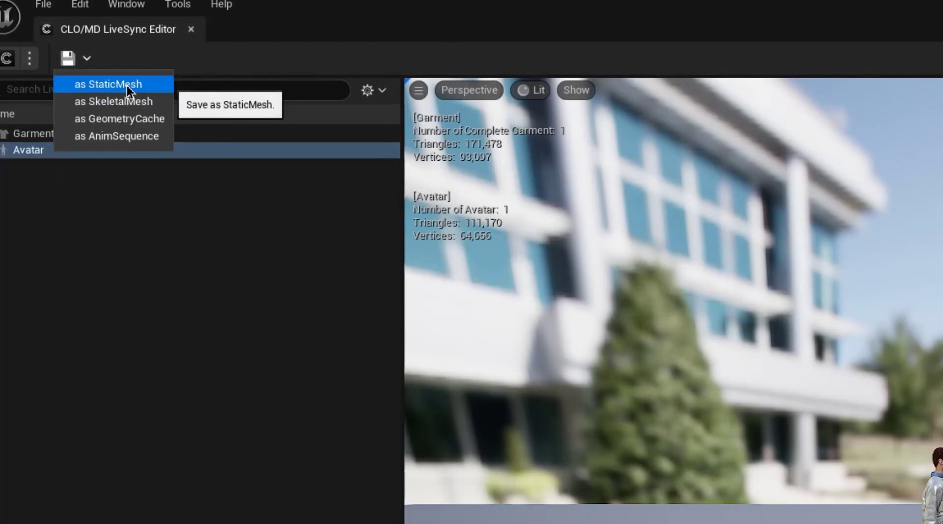
pyautogui.click(129, 102)
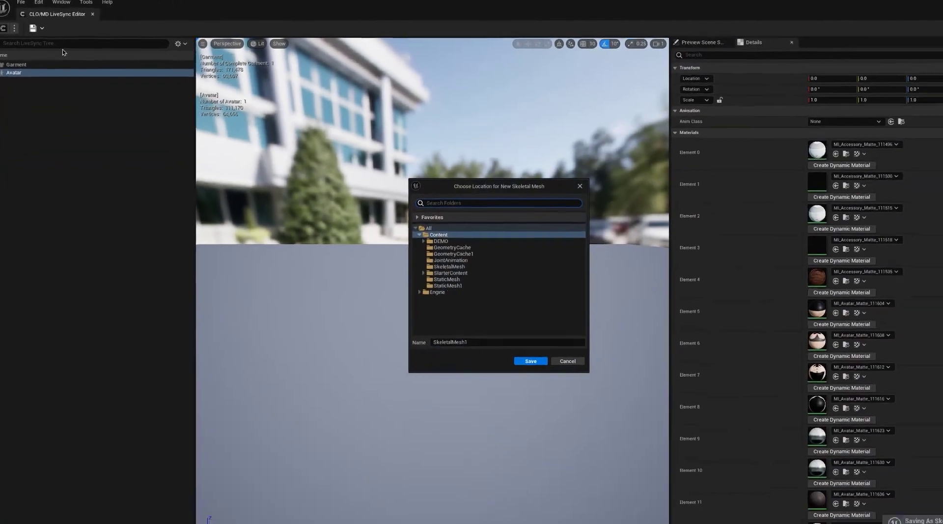
pyautogui.click(433, 237)
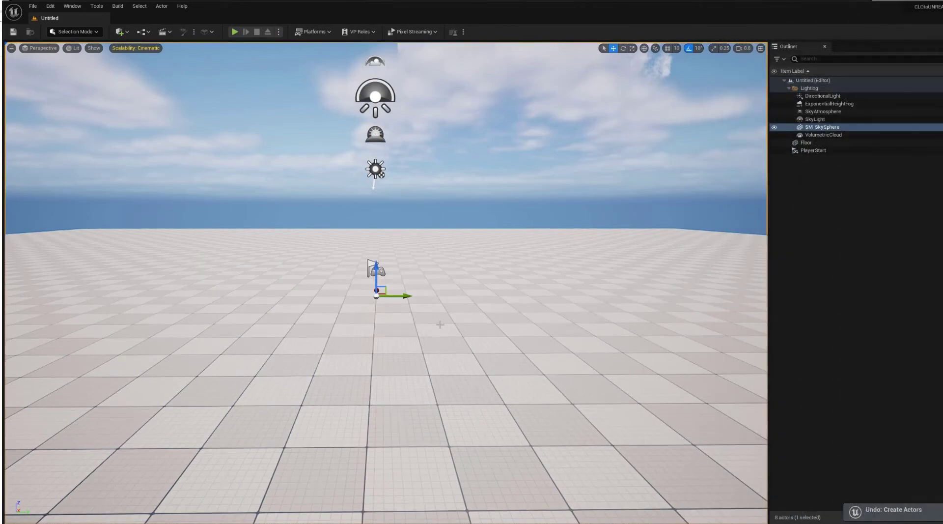
# Place GEOCACHEAVATAR and the GeometryCache2ORRENE+AME garment in the level, then open a DEMO level sequence.
pyautogui.hotkey('ctrl', 'space')
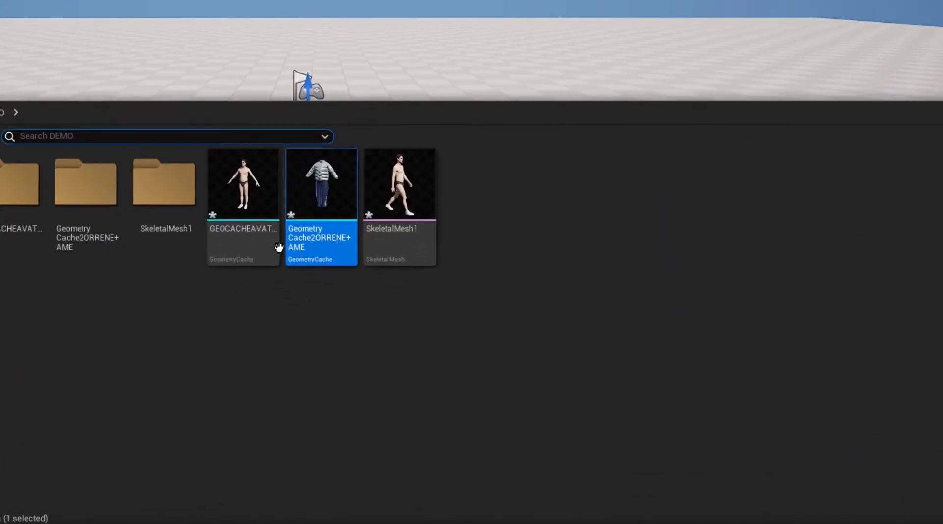
pyautogui.moveTo(257, 213)
pyautogui.moveTo(255, 204); pyautogui.dragTo(347, 91)
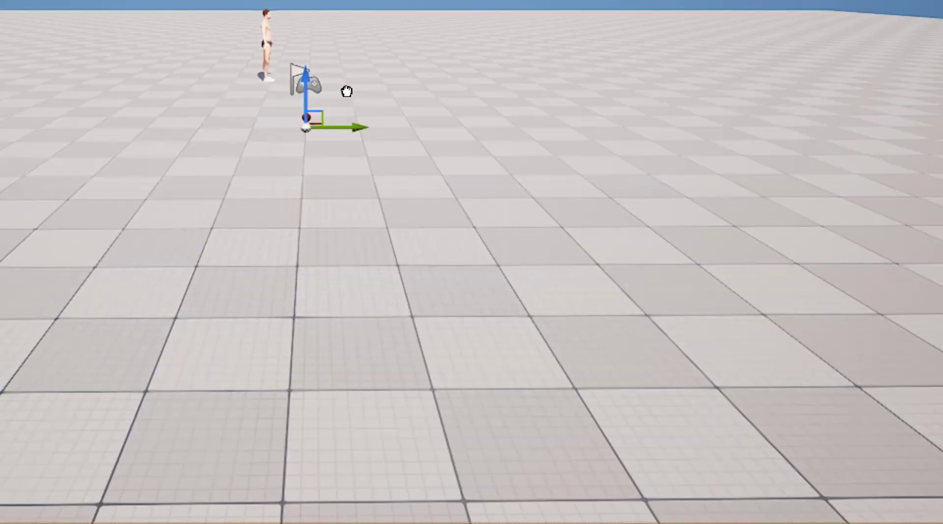
pyautogui.click(419, 115)
pyautogui.hotkey('ctrl', 'space')
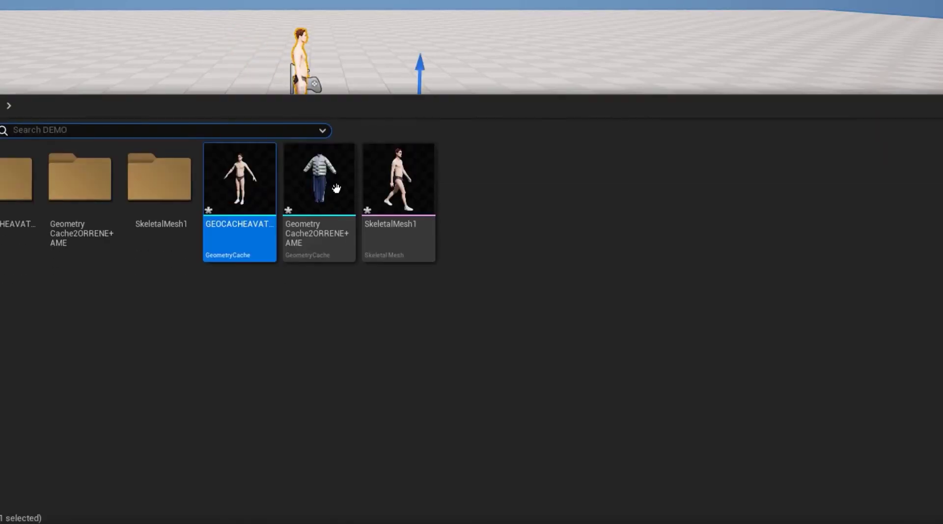
pyautogui.moveTo(335, 189); pyautogui.dragTo(360, 103)
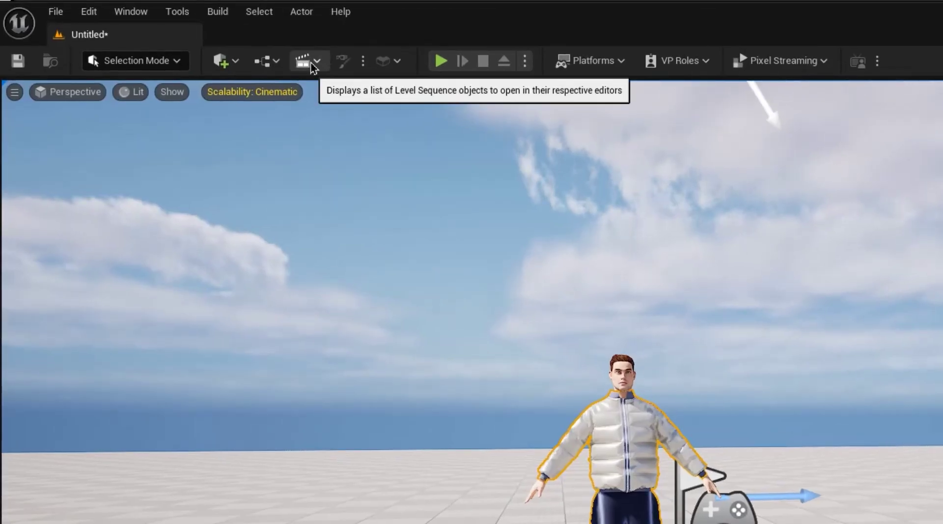
pyautogui.click(310, 63)
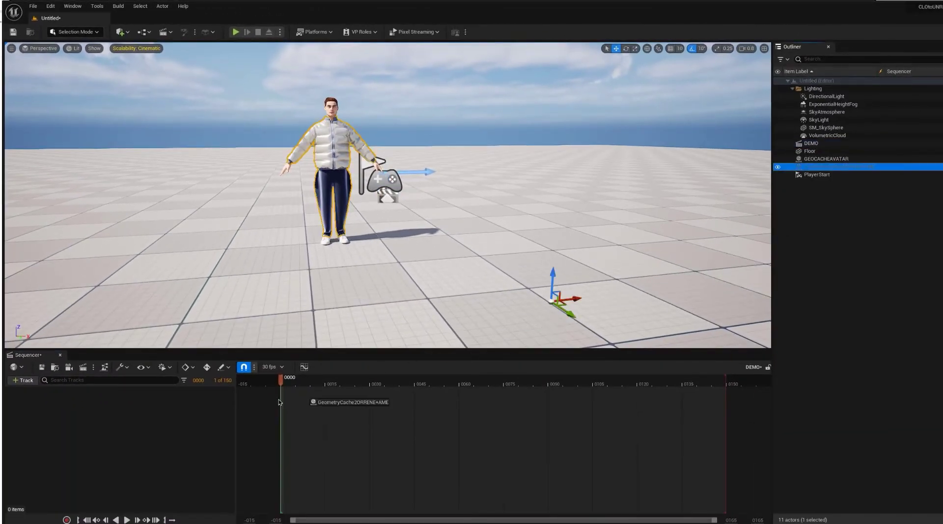
# Add the garment and GEOCACHEAVATAR actors from the Outliner into the DEMO sequence.
pyautogui.moveTo(204, 415); pyautogui.dragTo(204, 418)
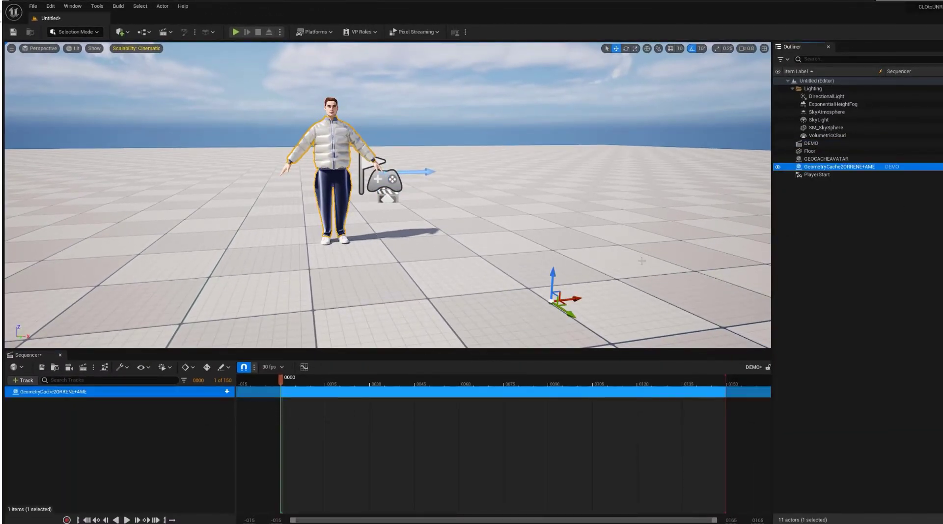
pyautogui.click(811, 160)
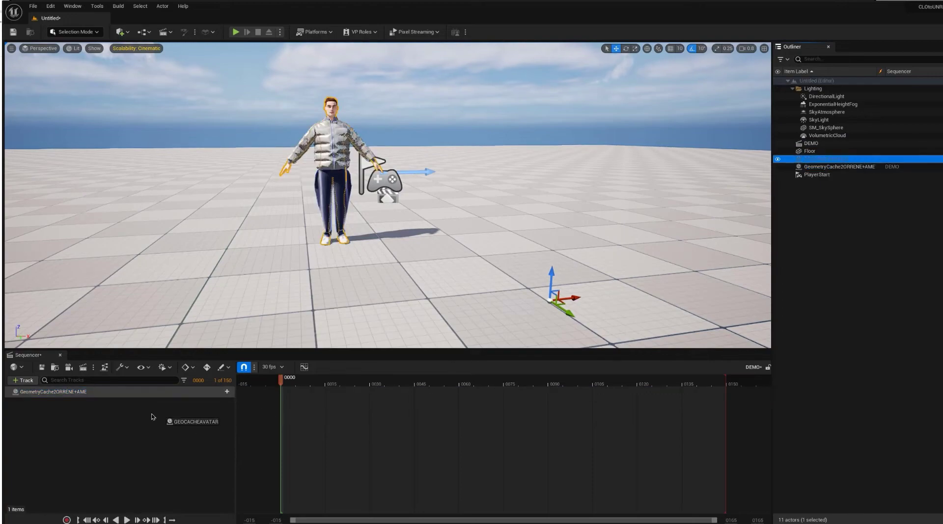
pyautogui.moveTo(152, 416); pyautogui.dragTo(149, 418)
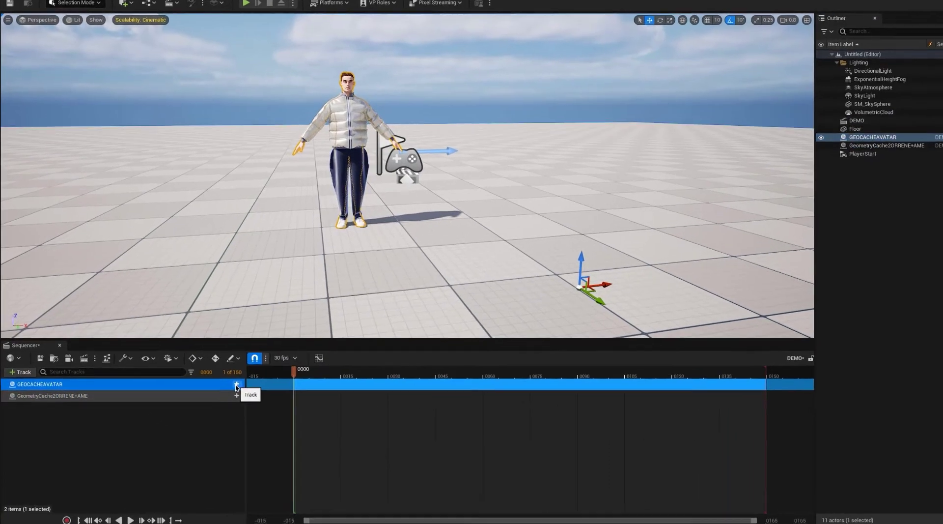
# Give the avatar and garment Geometry Cache tracks and play the sequence to preview the walk.
pyautogui.click(227, 391)
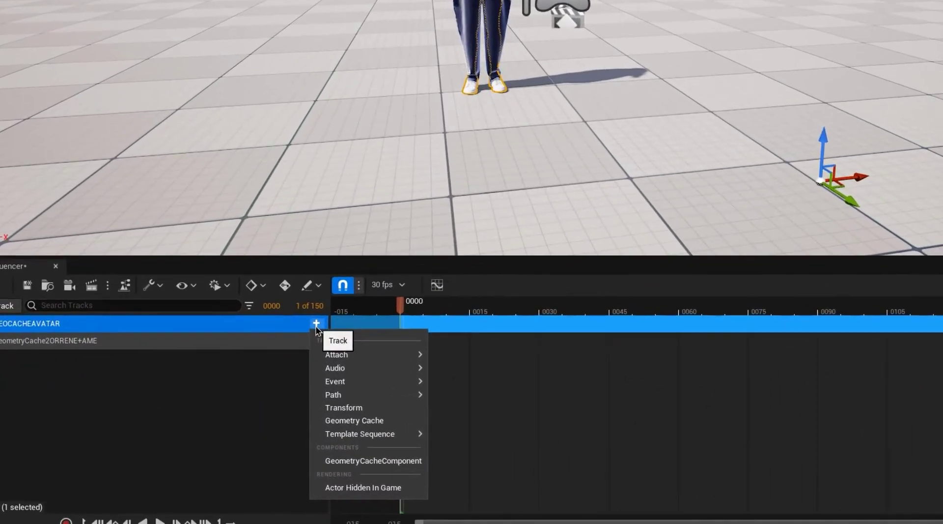
pyautogui.click(351, 421)
pyautogui.click(316, 358)
pyautogui.click(347, 455)
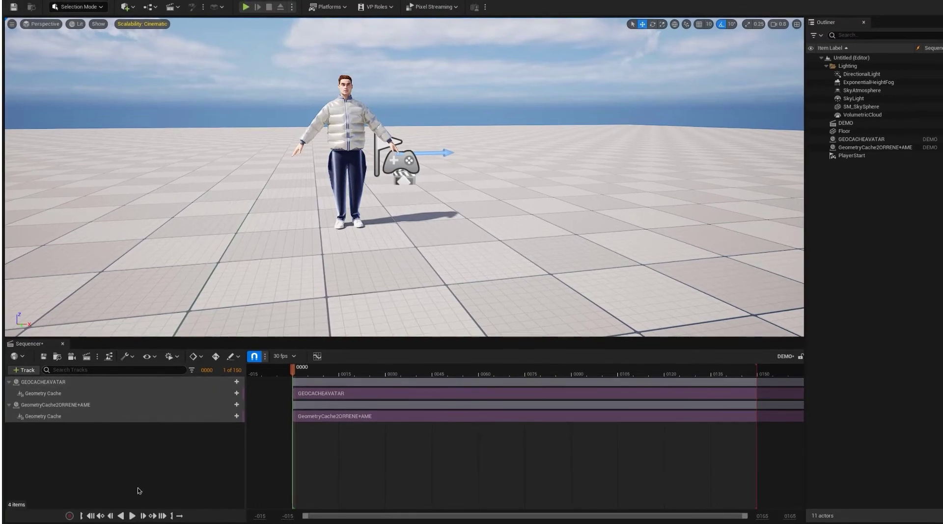
pyautogui.click(131, 516)
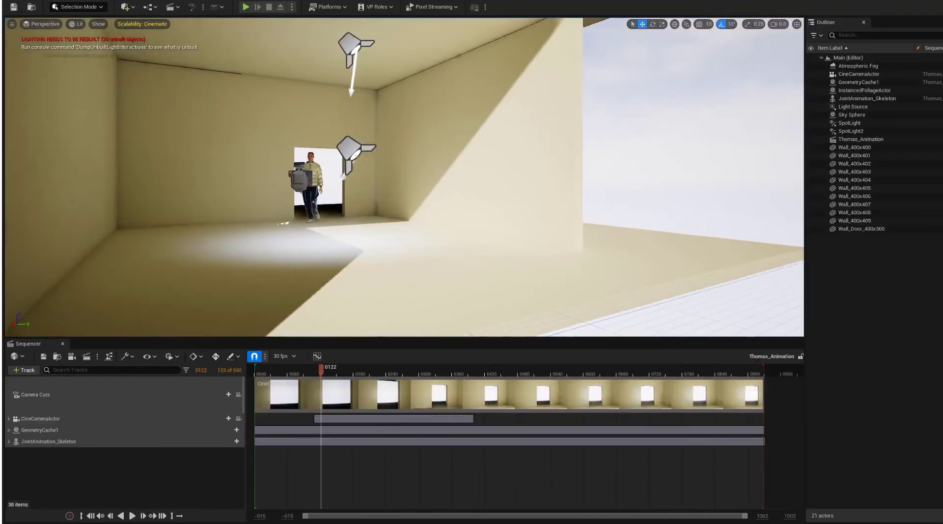
# Centre the room in the viewport and check the spotlight above it.
pyautogui.moveTo(258, 208); pyautogui.dragTo(254, 209, button='right')
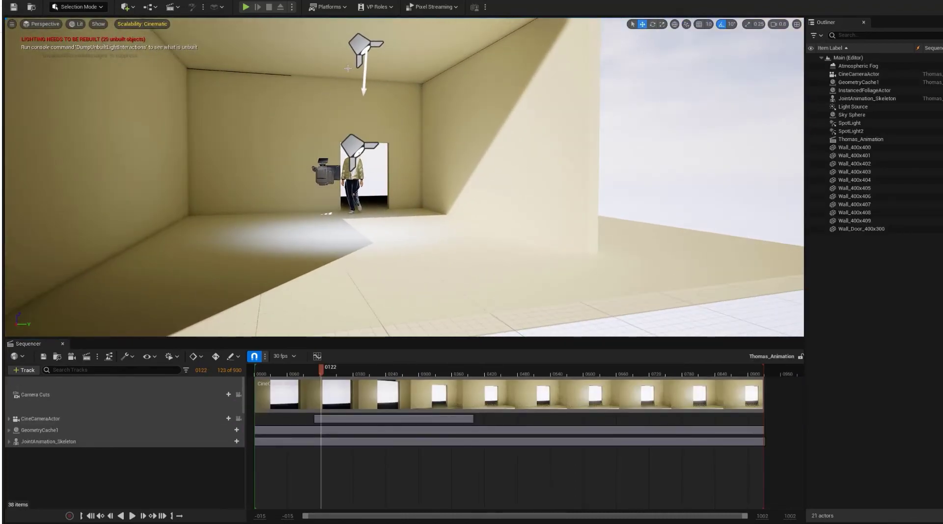
pyautogui.click(364, 48)
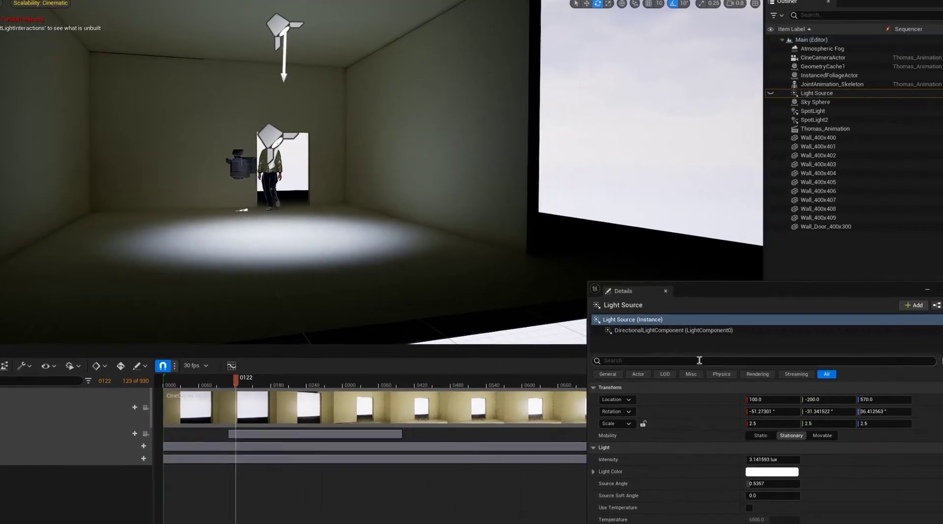
pyautogui.press('Escape')
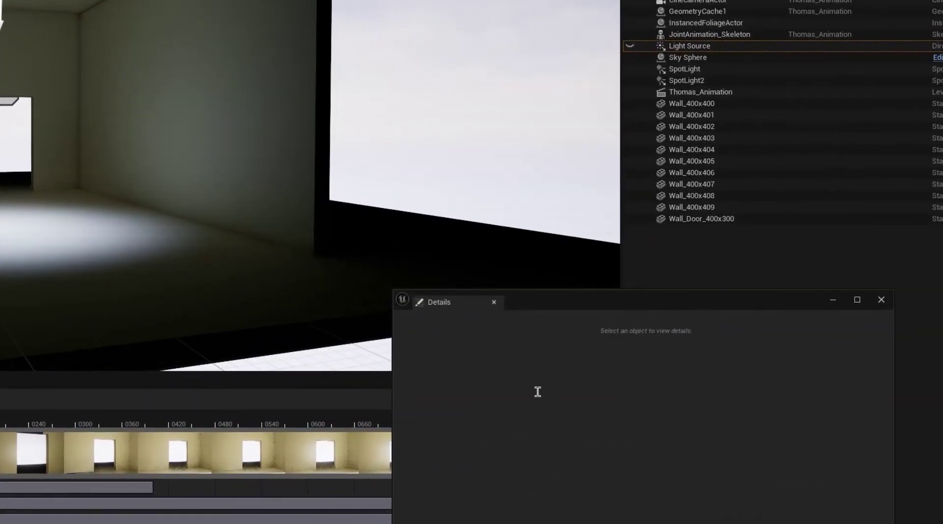
# Select the Light Source directional light and filter its Details for 'hidden'.
pyautogui.click(691, 48)
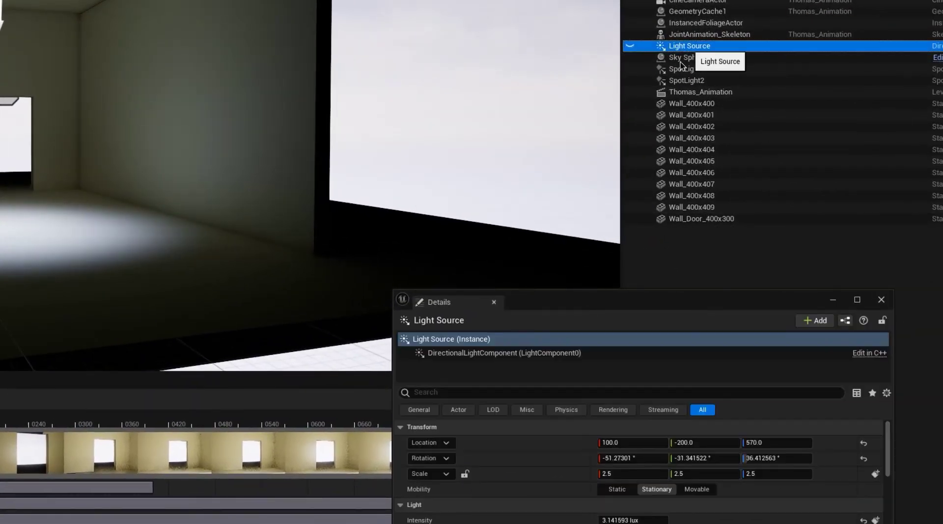
pyautogui.click(516, 393)
pyautogui.write('hidde')
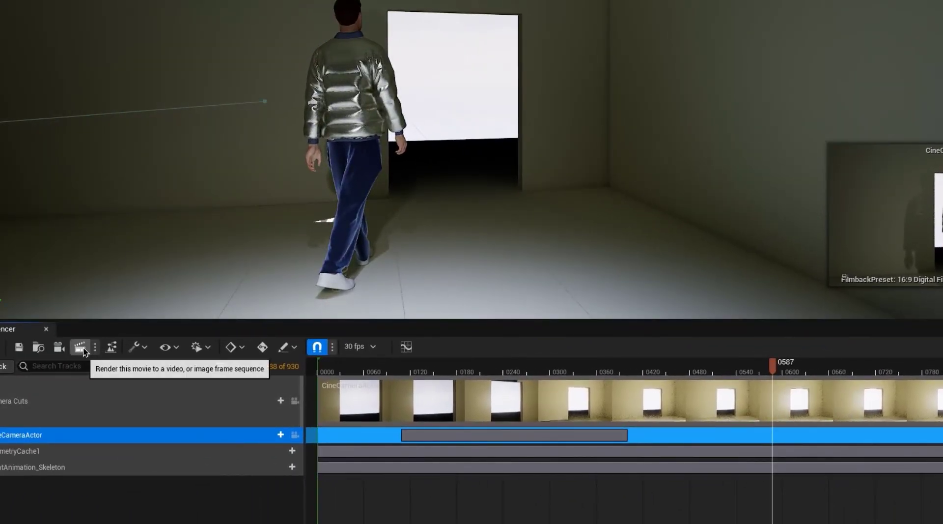
# Queue Thomas_Animation in Movie Render Queue with MS_FAST_JPEG and review its 1920×1080, 30 fps output.
pyautogui.click(80, 347)
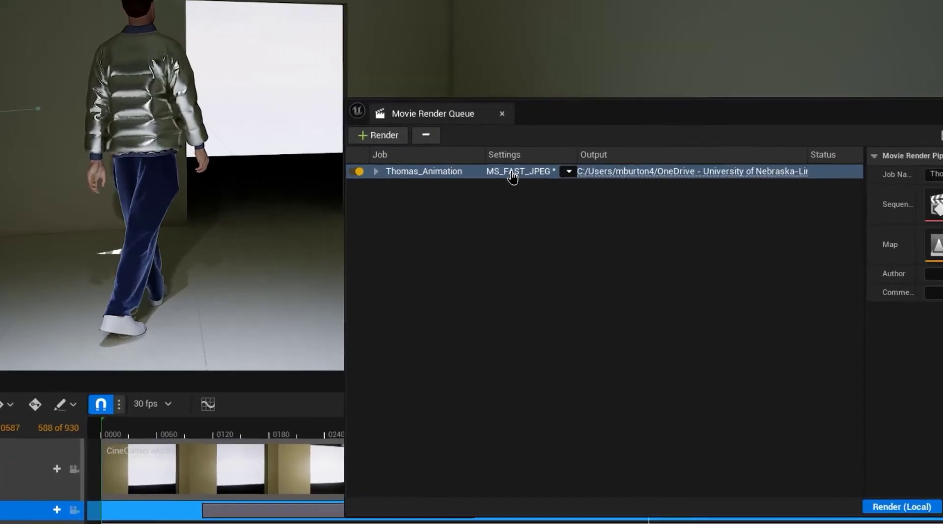
pyautogui.click(660, 154)
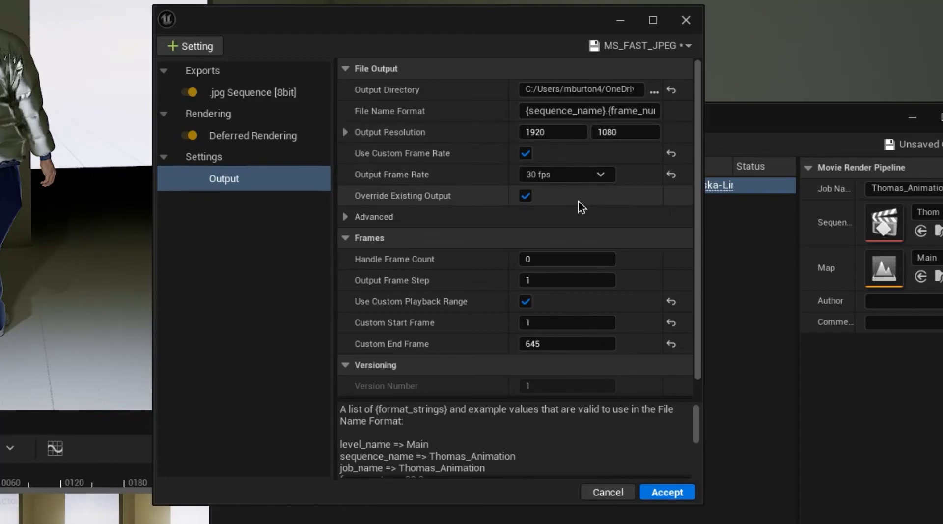
pyautogui.moveTo(700, 227); pyautogui.dragTo(700, 249)
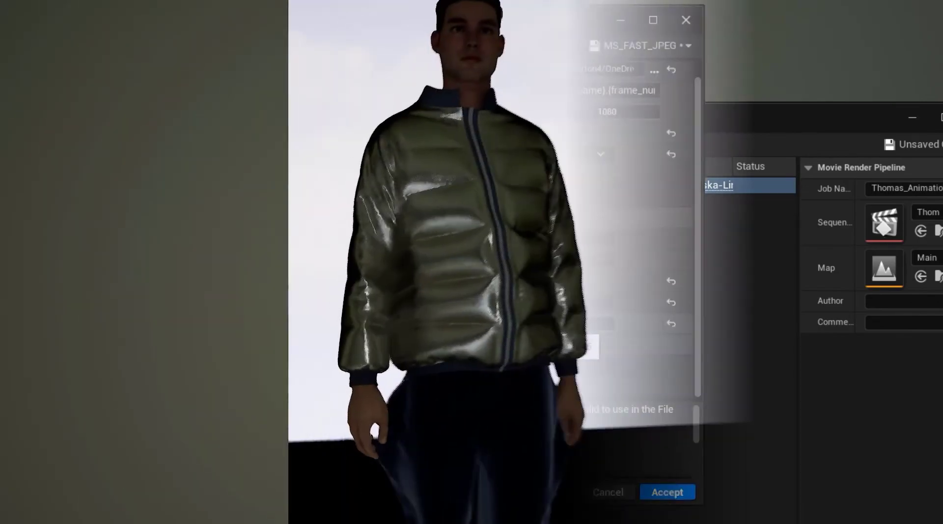